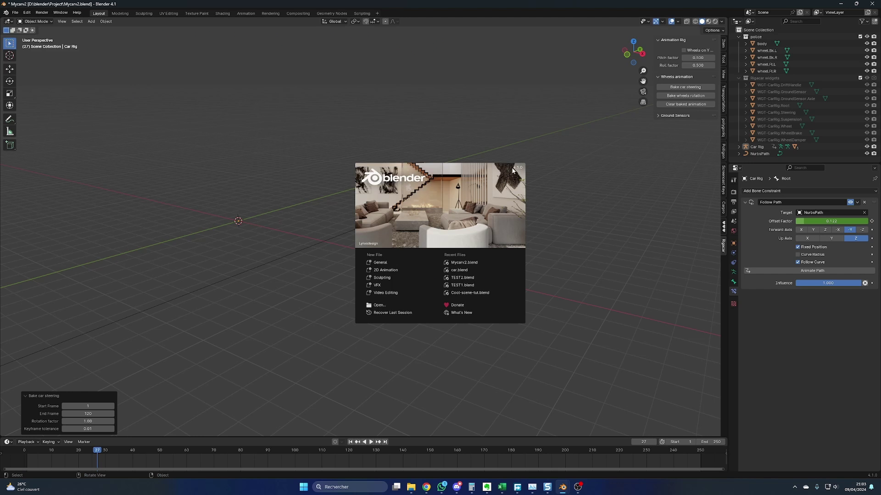
# Step: Dismiss the welcome splash and attempt Bake car steering, confirming with OK
pyautogui.click(556, 204)
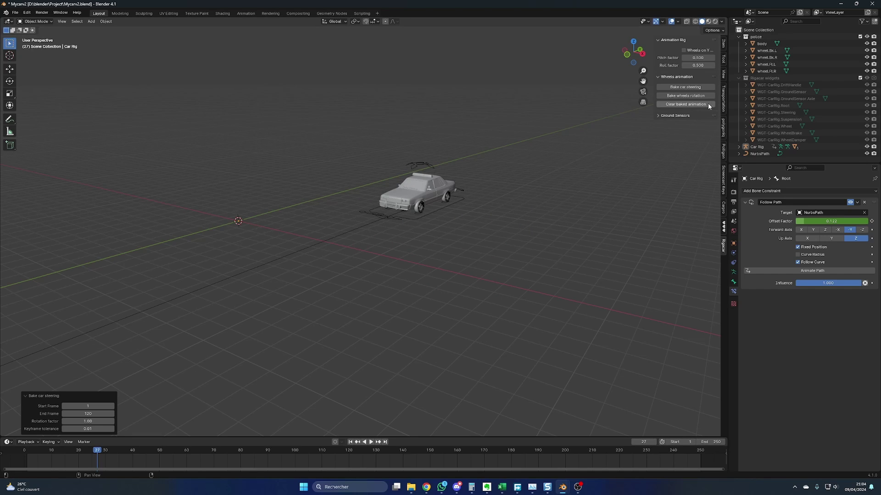
pyautogui.click(688, 88)
pyautogui.click(675, 124)
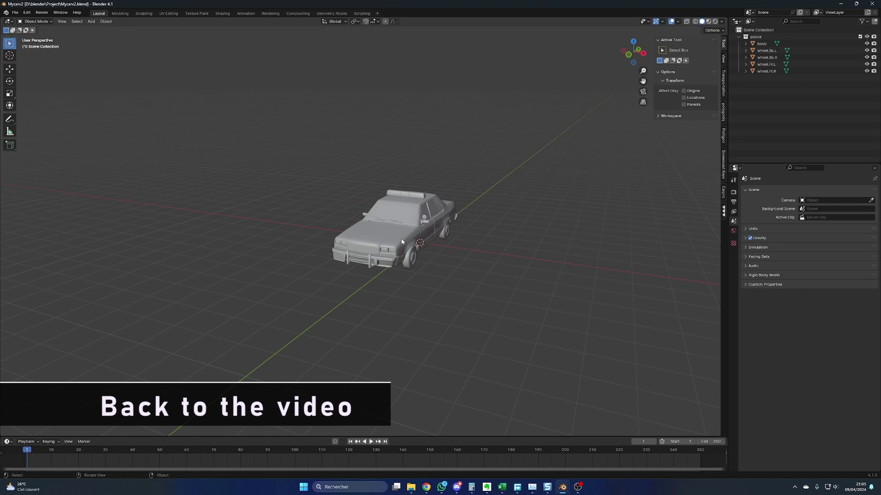
# Step: Remove the old Rigacar add-on from Preferences > Add-ons
pyautogui.click(27, 13)
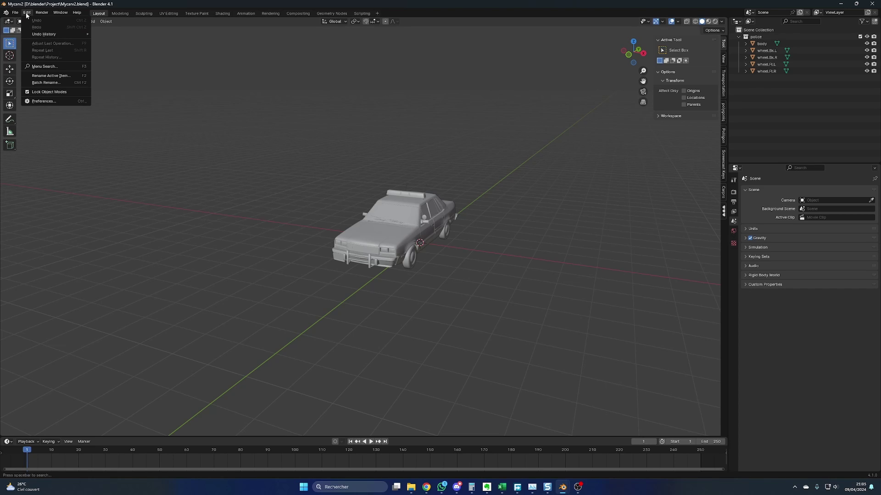
pyautogui.click(51, 102)
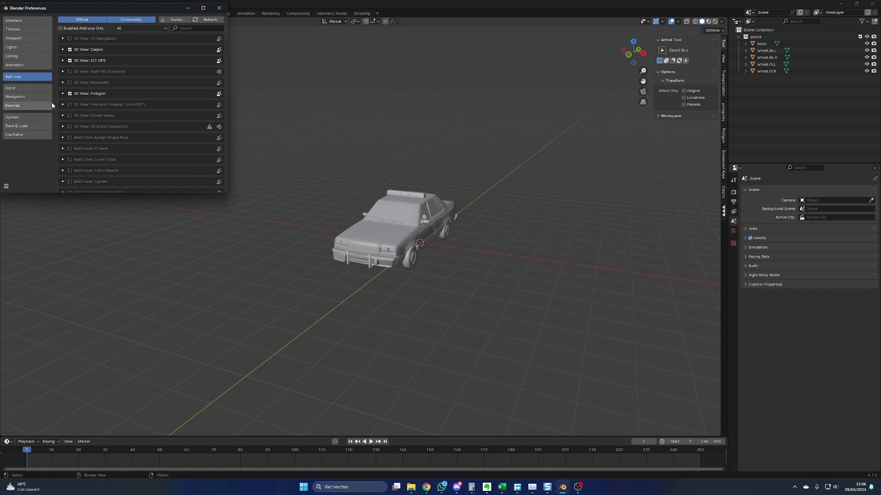
pyautogui.moveTo(102, 14); pyautogui.dragTo(211, 77)
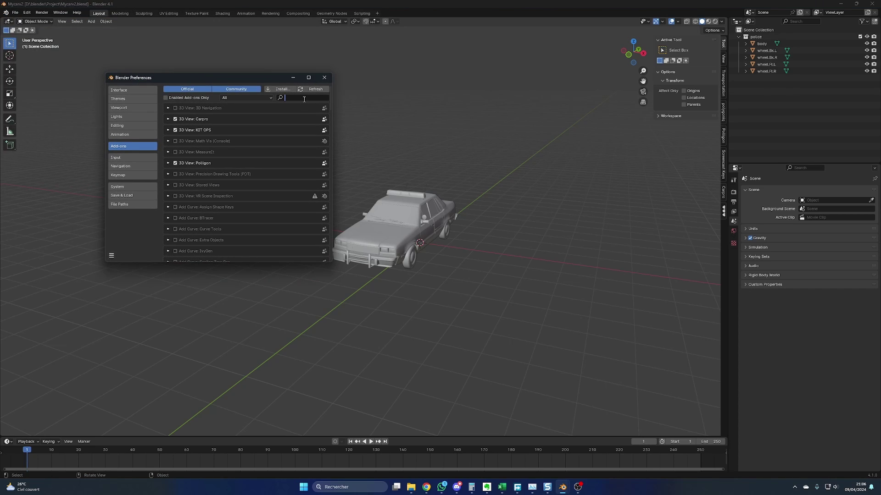
pyautogui.write('rig')
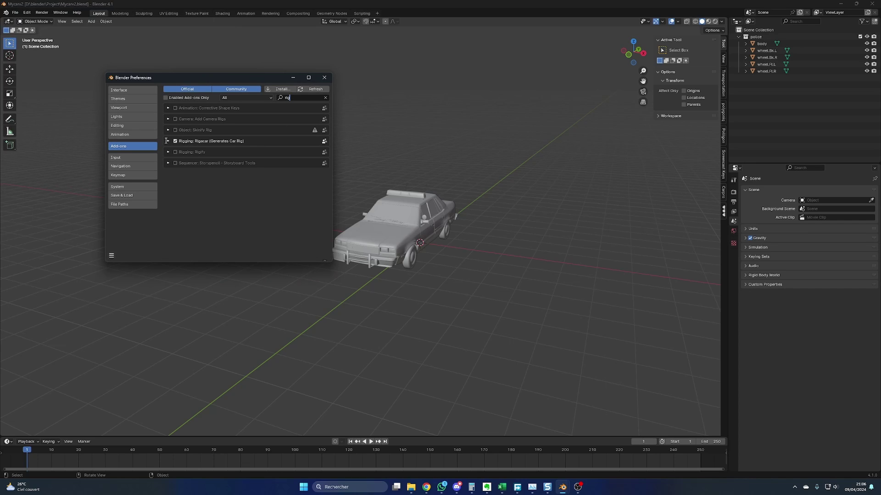
pyautogui.click(168, 141)
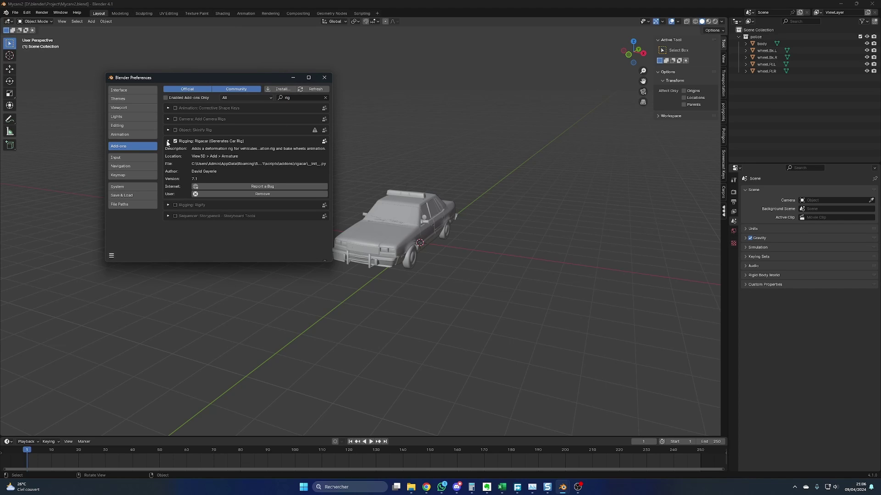
pyautogui.click(263, 194)
pyautogui.click(324, 78)
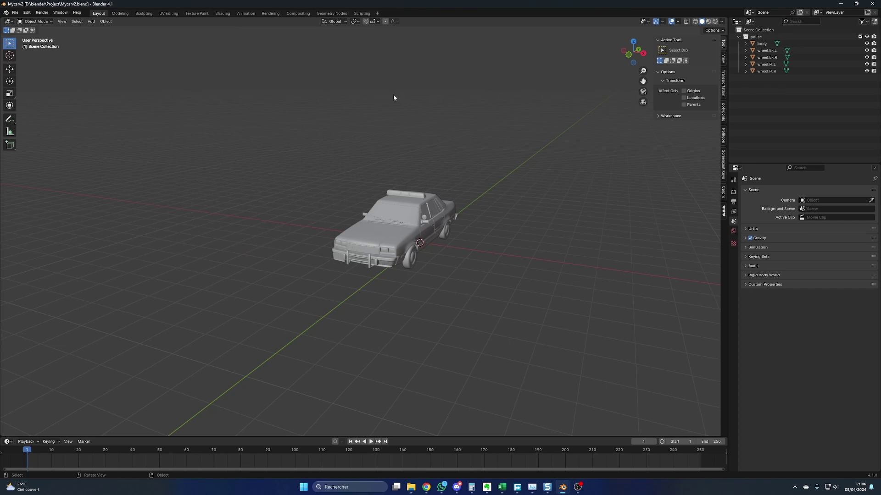
pyautogui.moveTo(438, 105)
pyautogui.mouseDown(button='middle')
pyautogui.moveTo(447, 302)
pyautogui.moveTo(435, 304)
pyautogui.mouseUp(button='middle')
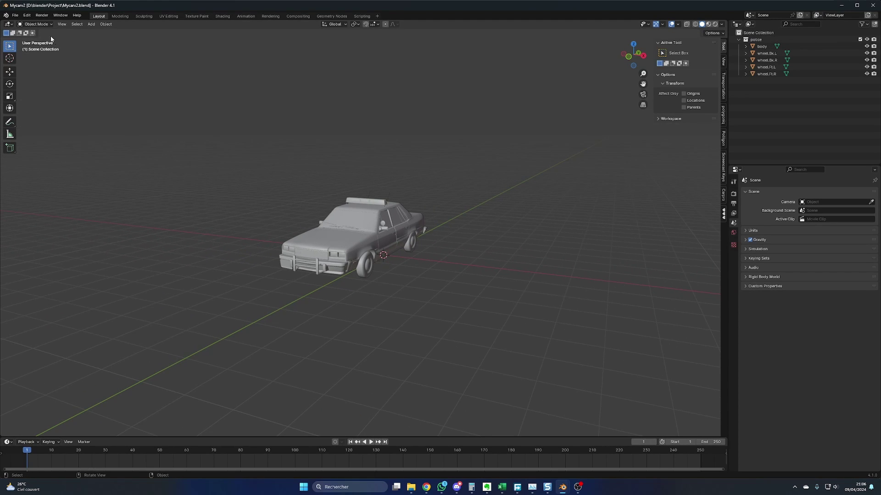
# Step: Install the Fix-v3 Rigacar zip and enable the add-on
pyautogui.click(27, 16)
pyautogui.click(42, 104)
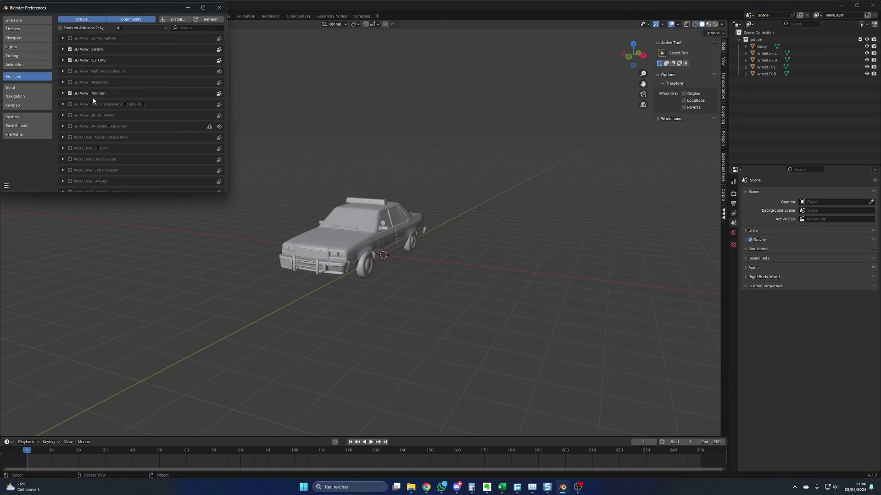
pyautogui.click(176, 19)
pyautogui.click(97, 175)
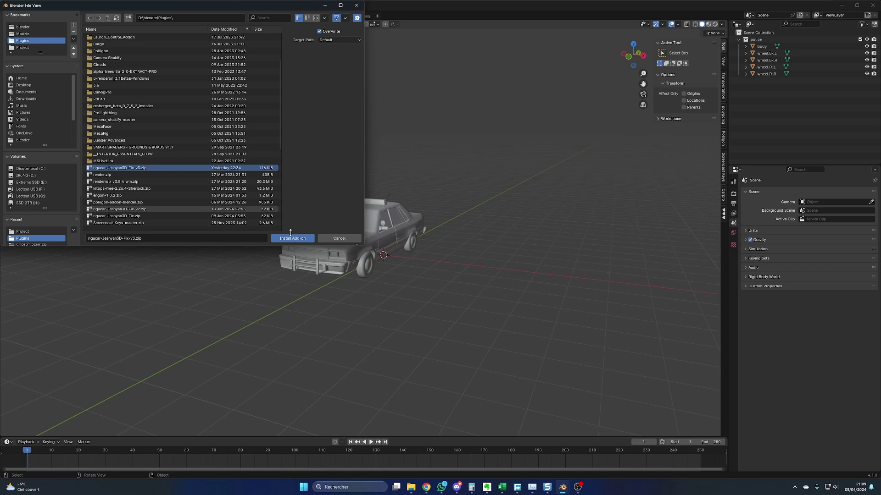
pyautogui.doubleClick(219, 210)
pyautogui.click(70, 38)
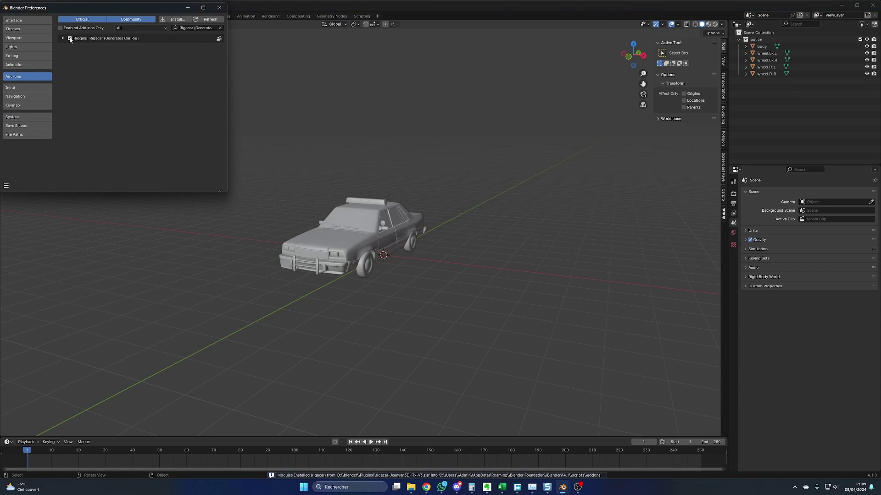
# Step: Select the body and four wheels and add a Car (deformation rig) armature
pyautogui.moveTo(415, 263)
pyautogui.mouseDown(button='middle')
pyautogui.moveTo(431, 245)
pyautogui.moveTo(395, 259)
pyautogui.mouseUp(button='middle')
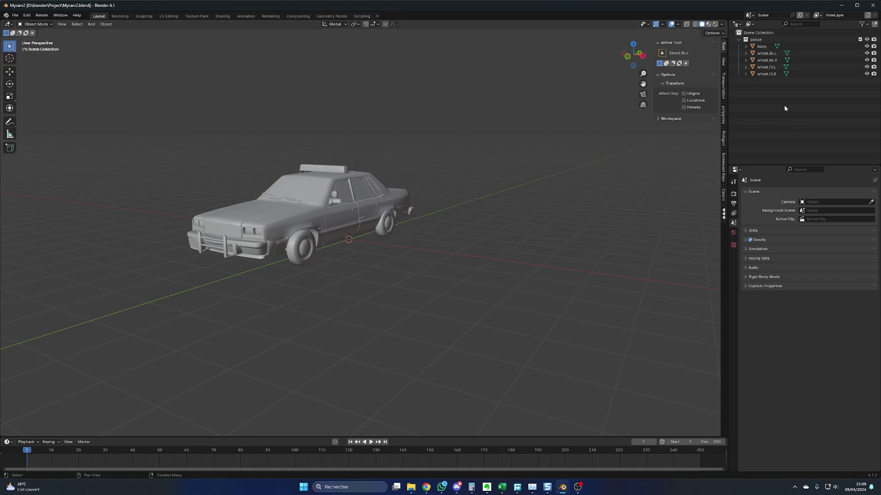
pyautogui.moveTo(783, 105); pyautogui.dragTo(752, 46)
pyautogui.moveTo(405, 261); pyautogui.dragTo(419, 256, button='middle')
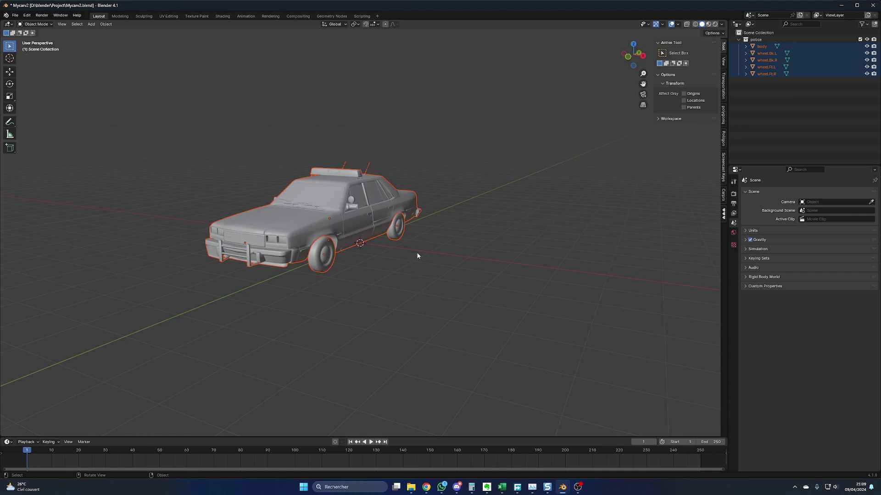
pyautogui.hotkey('shift', 'a')
pyautogui.moveTo(386, 313)
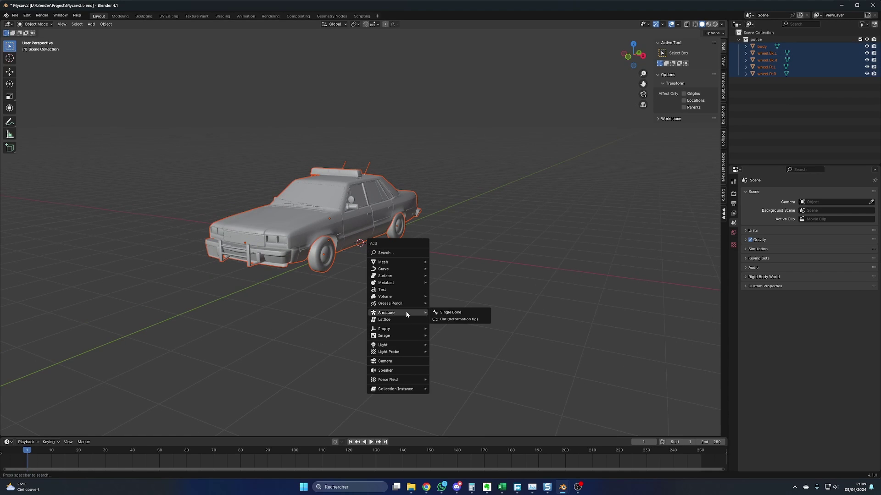
pyautogui.click(455, 320)
# Step: Test the generated rig by moving its Root bone, then return to Object Mode
pyautogui.moveTo(436, 305); pyautogui.dragTo(511, 183, button='middle')
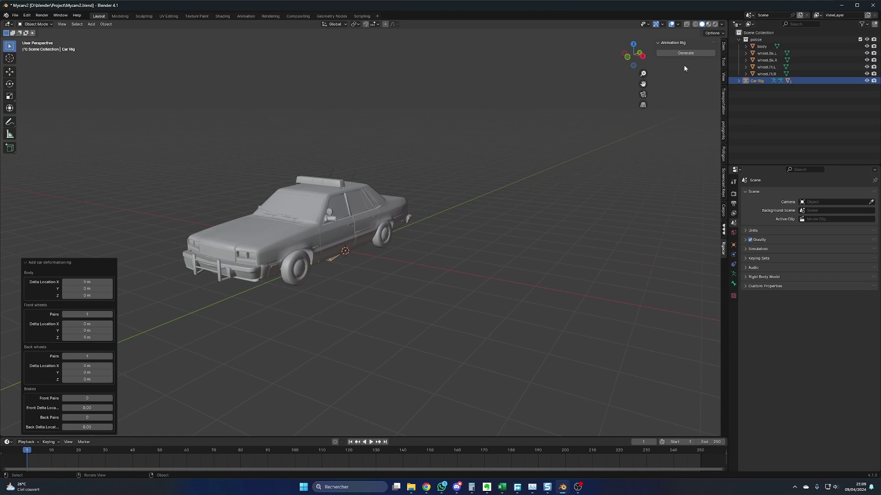
pyautogui.scroll(-3, 463, 300)
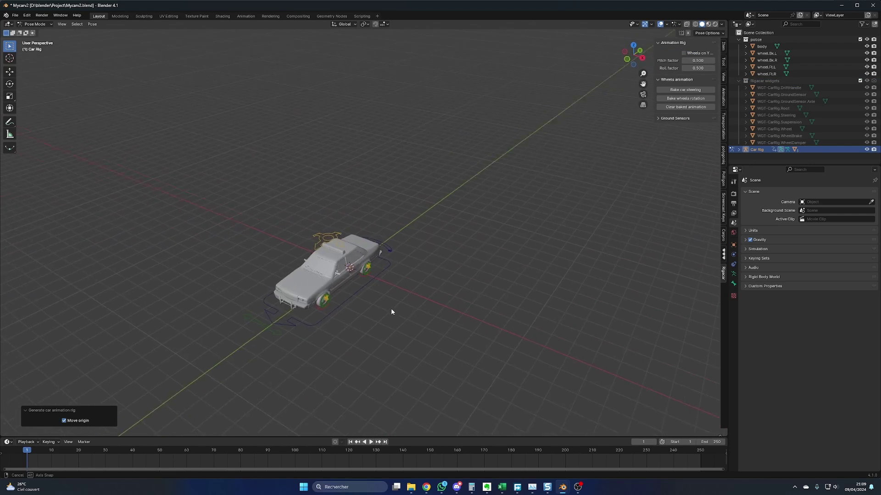
pyautogui.moveTo(464, 300); pyautogui.dragTo(367, 262, button='middle')
pyautogui.click(377, 269)
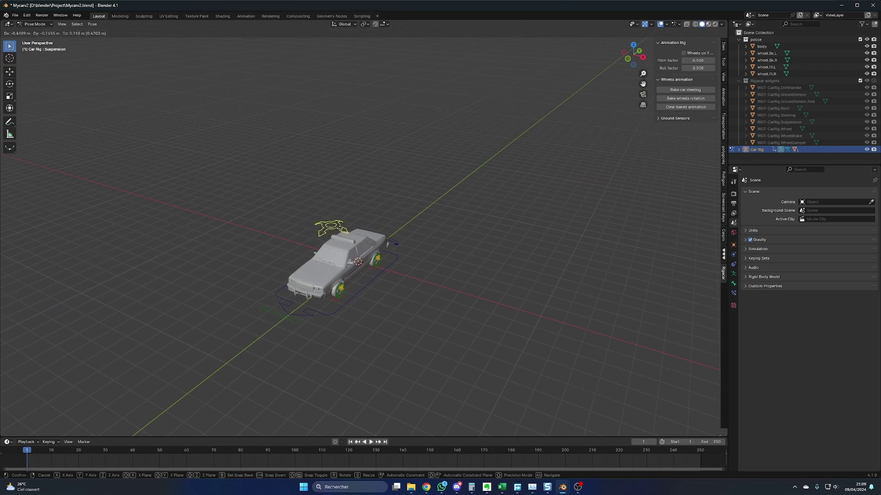
pyautogui.scroll(2, 442, 287)
pyautogui.keyDown('shift'); pyautogui.moveTo(442, 288); pyautogui.dragTo(429, 302, button='middle'); pyautogui.keyUp('shift')
pyautogui.scroll(-2, 430, 289)
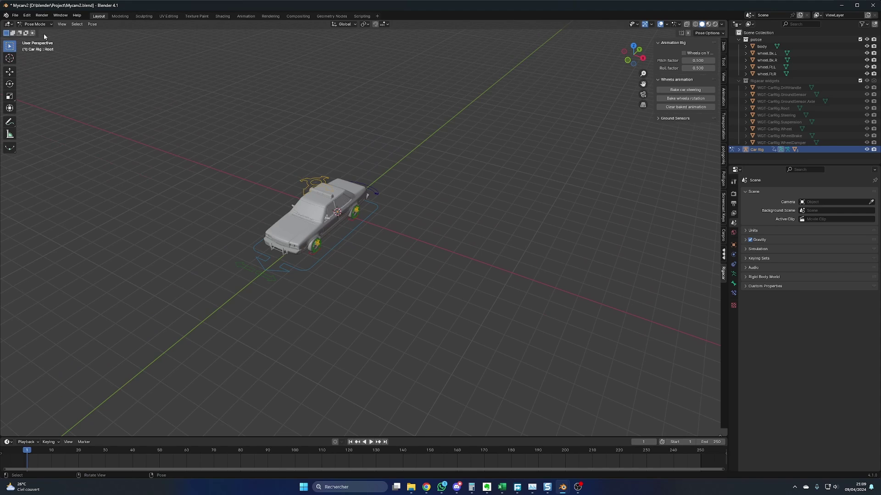
pyautogui.click(35, 25)
# Step: Add a path curve, move it along X and rotate it -90° on Z
pyautogui.click(436, 272)
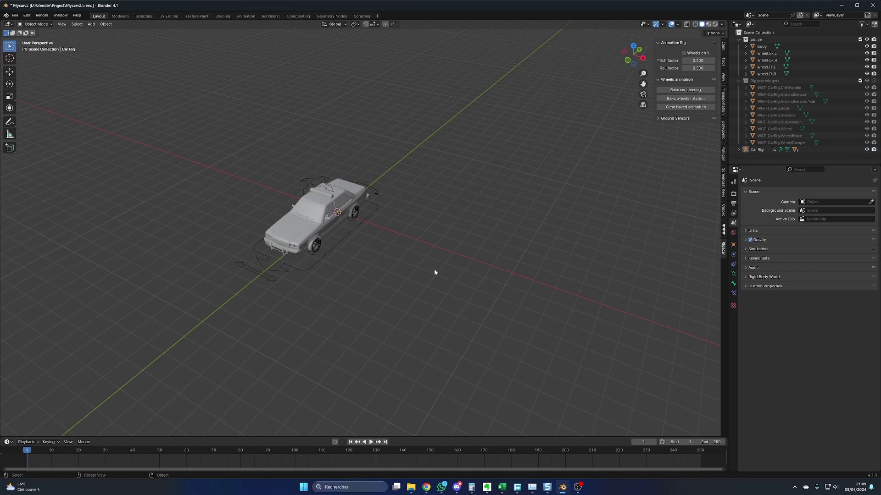
pyautogui.hotkey('shift', 'a')
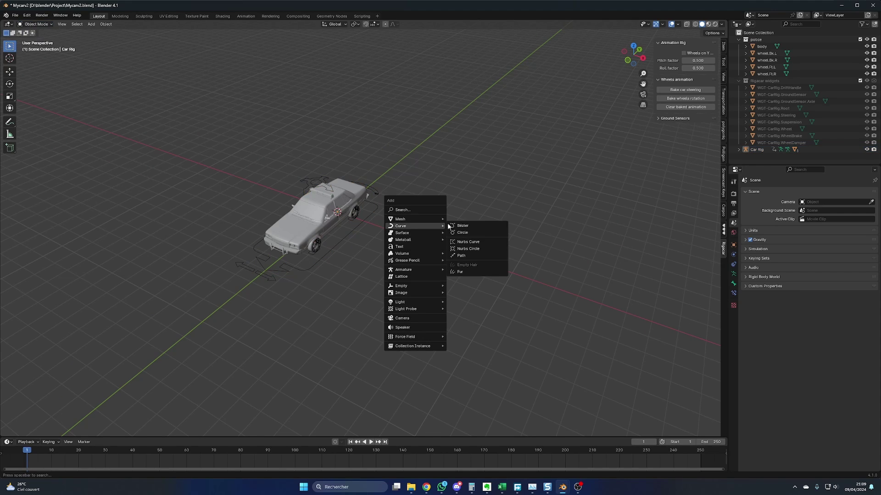
pyautogui.click(474, 254)
pyautogui.press('g')
pyautogui.press('x')
pyautogui.click(571, 308)
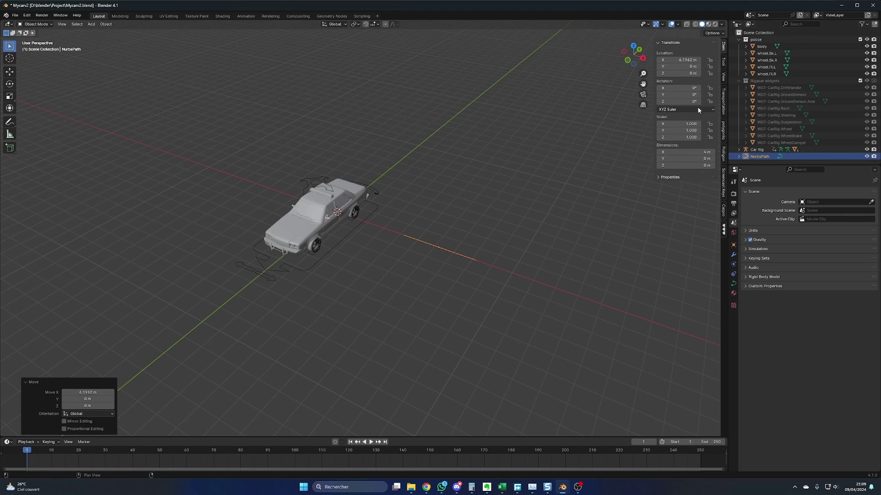
pyautogui.click(688, 100)
pyautogui.write('-90')
pyautogui.press('Return')
pyautogui.scroll(1, 512, 292)
# Step: Scale NurbsPath up, apply all transforms, and reselect the Car Rig
pyautogui.press('s')
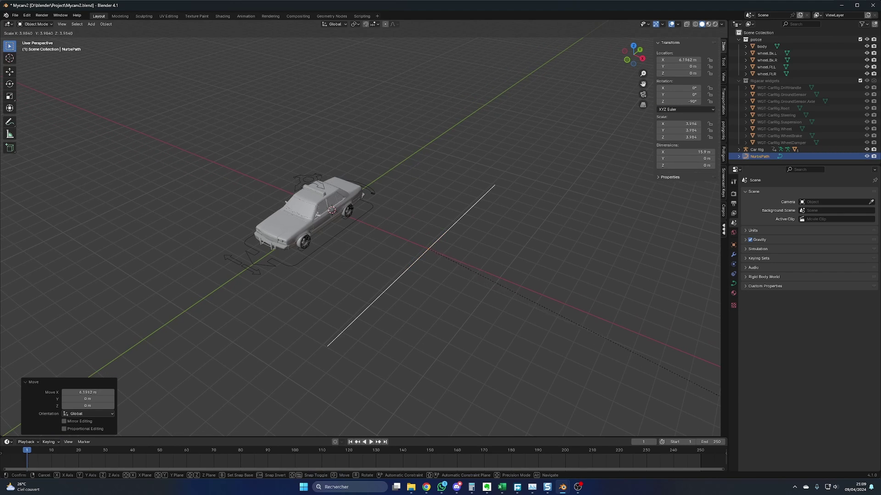
pyautogui.click(427, 143)
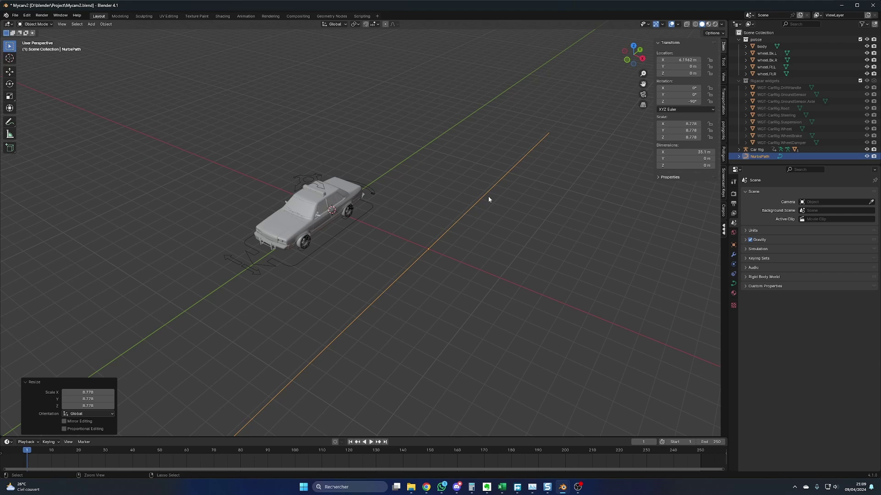
pyautogui.hotkey('ctrl', 'a')
pyautogui.click(466, 220)
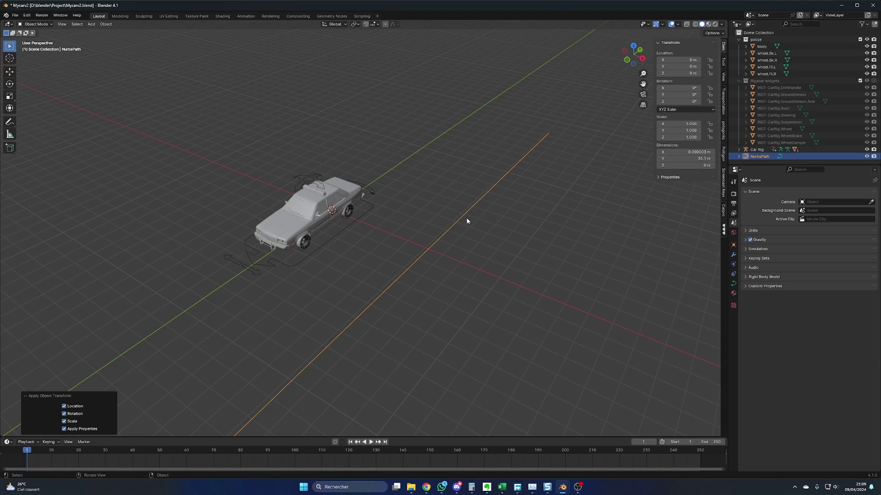
pyautogui.click(366, 214)
# Step: Give the Root bone a Follow Path constraint on NurbsPath with Follow Curve and Fixed Position
pyautogui.hotkey('ctrl', 'Tab')
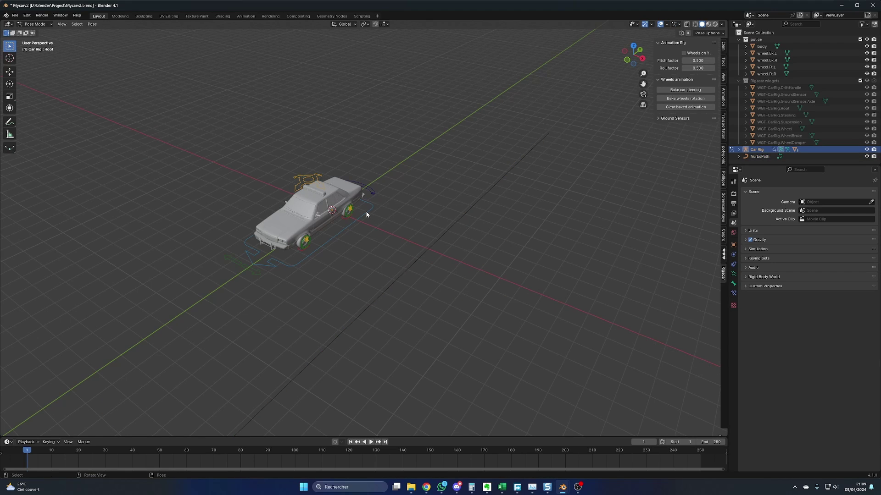
pyautogui.click(734, 292)
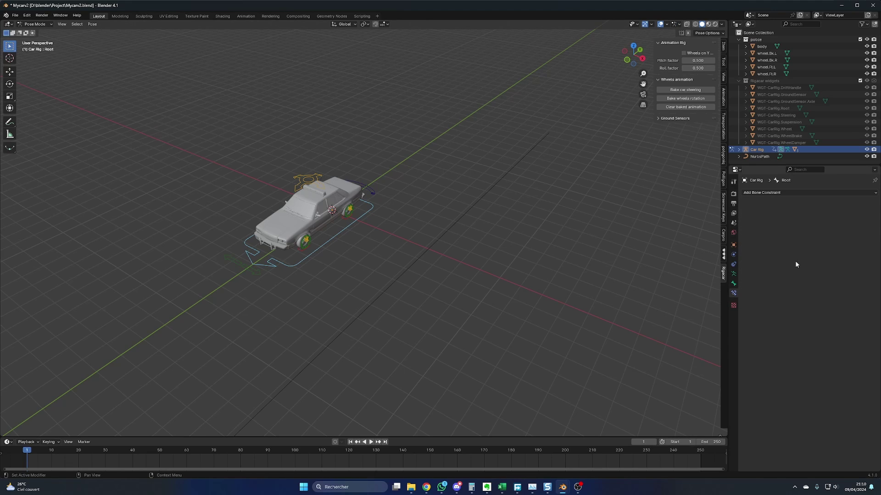
pyautogui.click(835, 192)
pyautogui.click(857, 242)
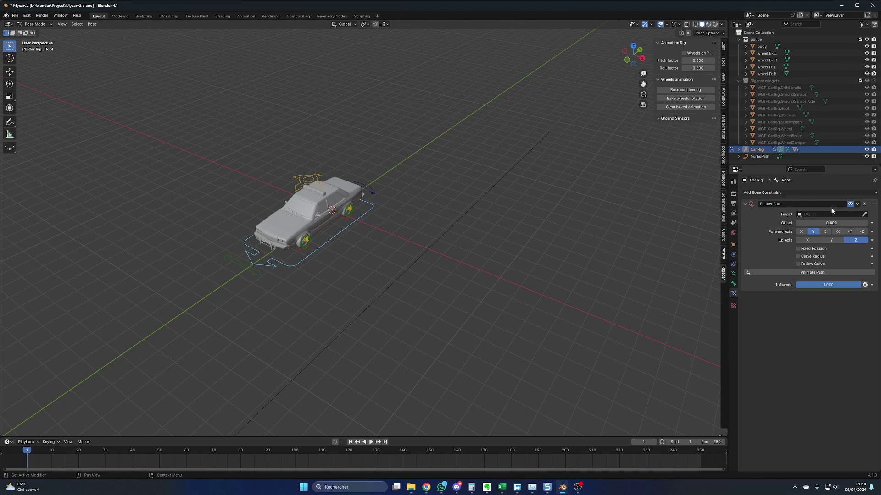
pyautogui.click(865, 214)
pyautogui.click(518, 168)
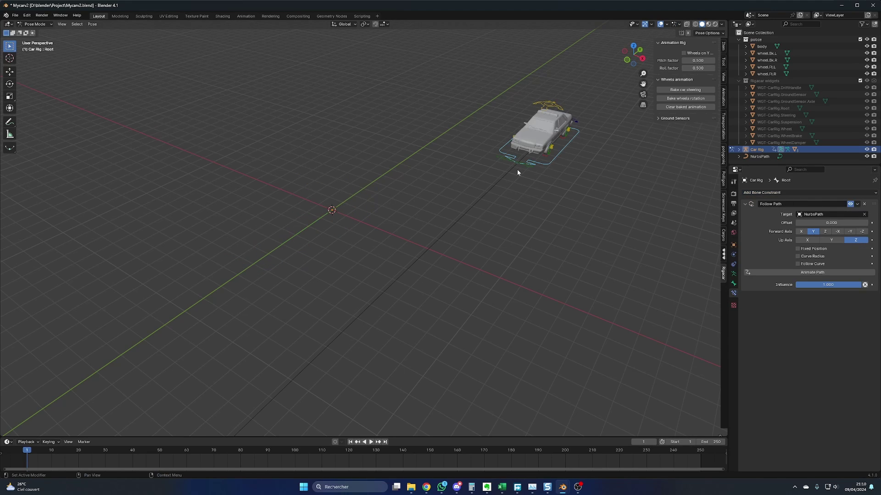
pyautogui.click(809, 264)
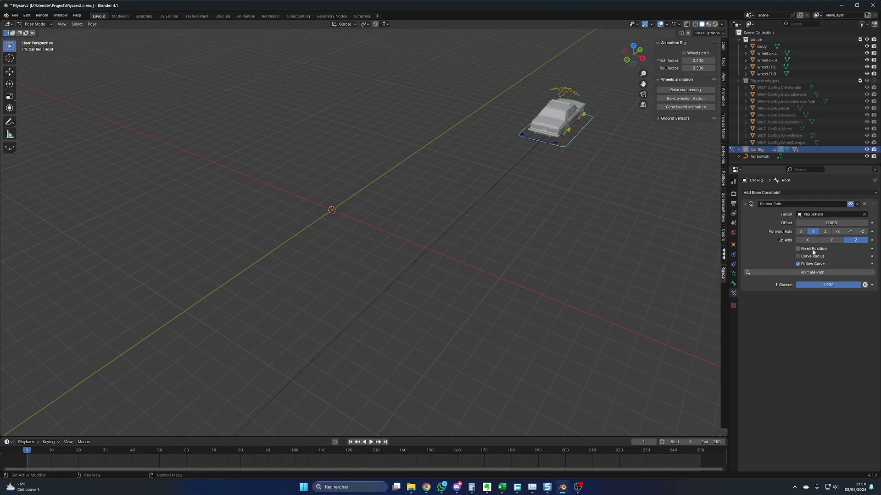
pyautogui.click(850, 232)
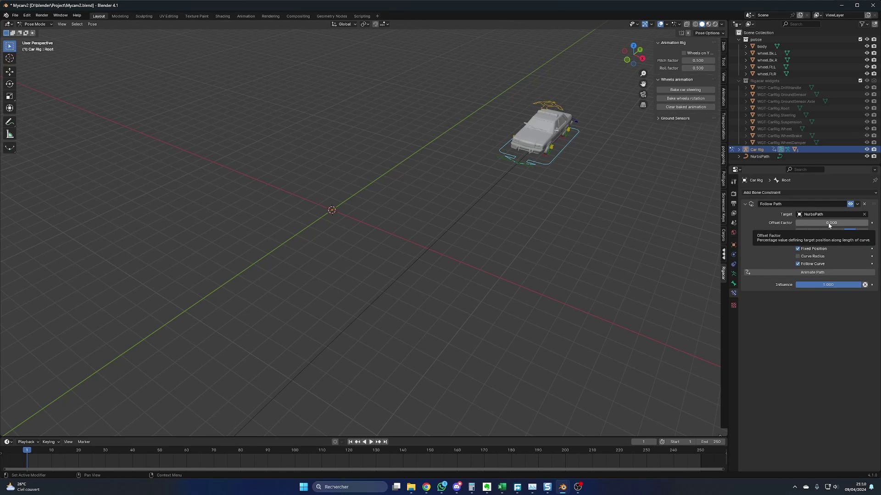
# Step: Keyframe Offset Factor 0 at frame 1 and 1 at frame 120
pyautogui.press('i')
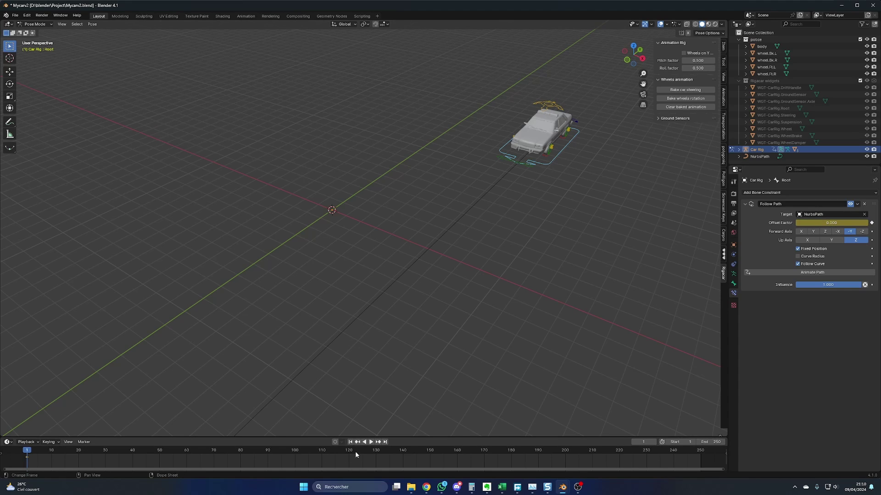
pyautogui.click(348, 451)
pyautogui.click(833, 223)
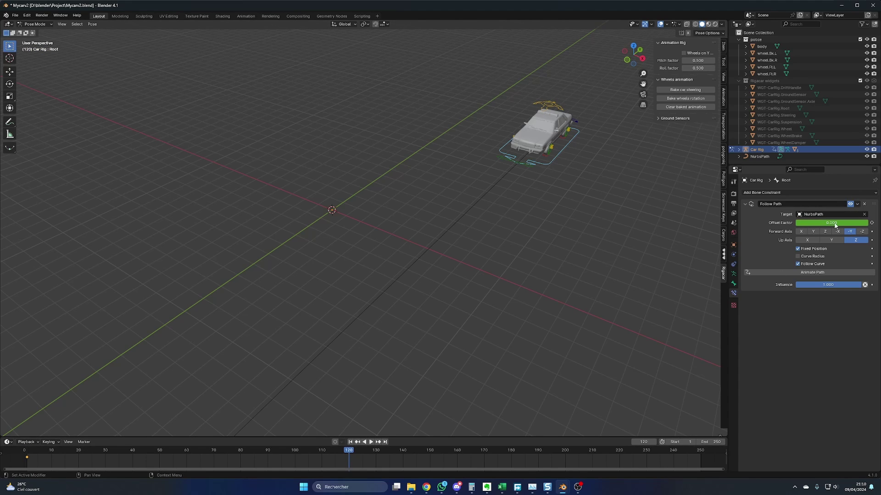
pyautogui.write('1')
pyautogui.press('Return')
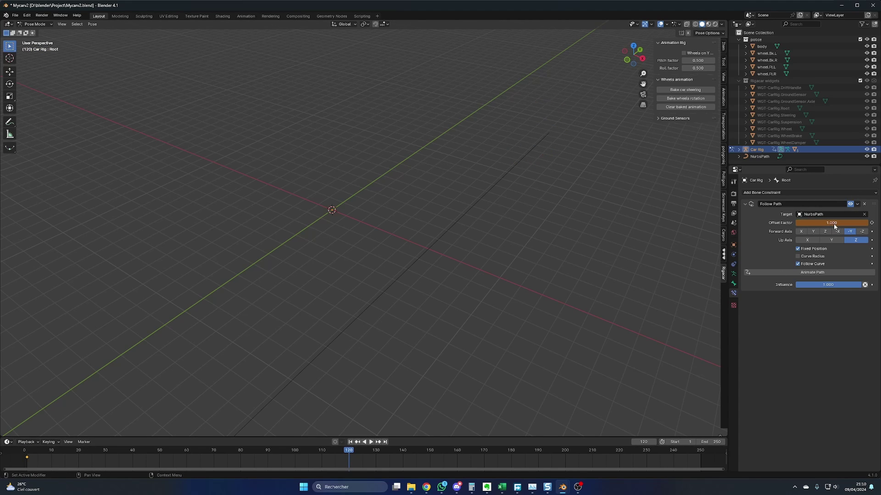
pyautogui.press('i')
# Step: Play the animation from frame 1 to watch the car drive the path
pyautogui.moveTo(461, 307); pyautogui.dragTo(476, 312, button='middle')
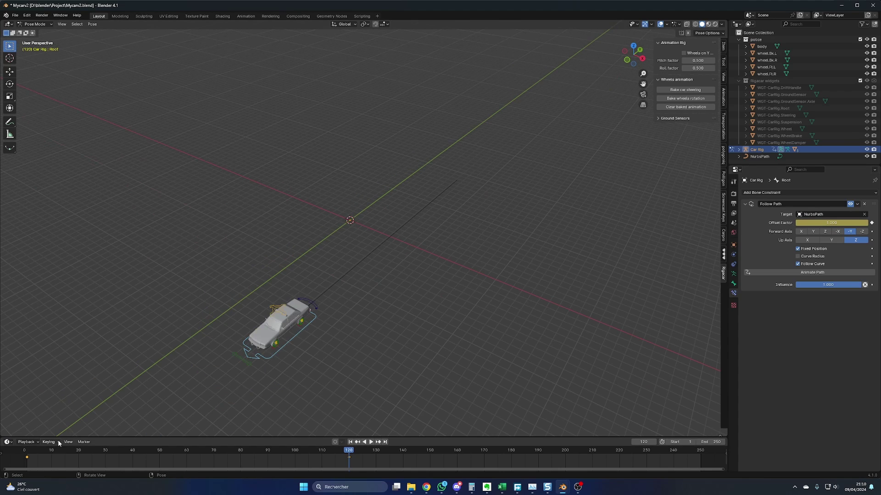
pyautogui.click(28, 451)
pyautogui.press('space')
pyautogui.moveTo(262, 324); pyautogui.dragTo(324, 301, button='middle')
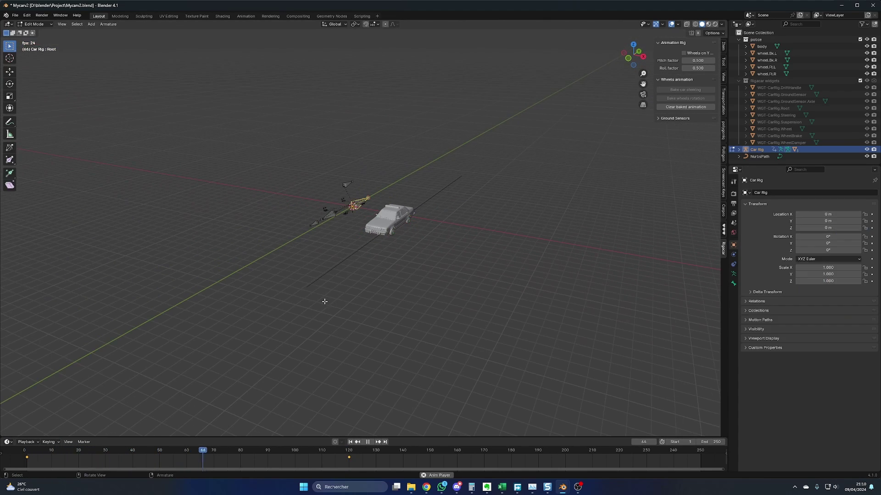
pyautogui.press('space')
pyautogui.hotkey('ctrl', 'Tab')
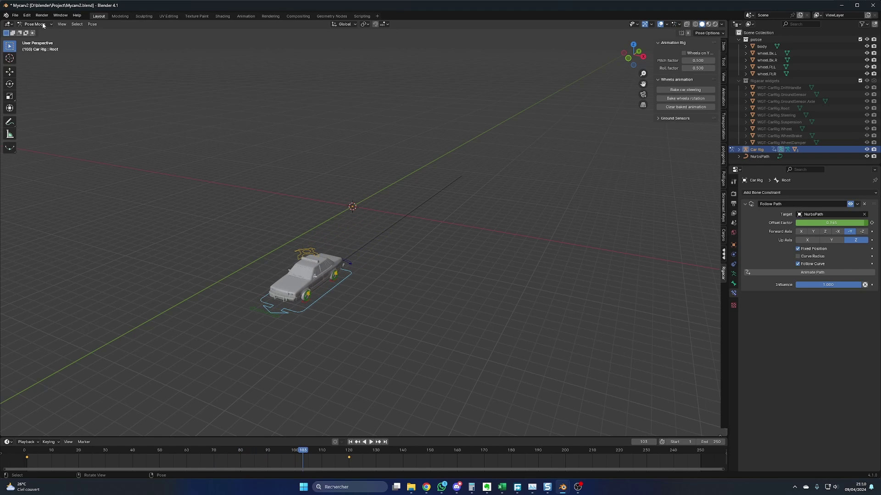
# Step: In Object Mode, bake the car steering from the path motion
pyautogui.hotkey('shift', 'Left')
pyautogui.moveTo(378, 275); pyautogui.dragTo(491, 248, button='middle')
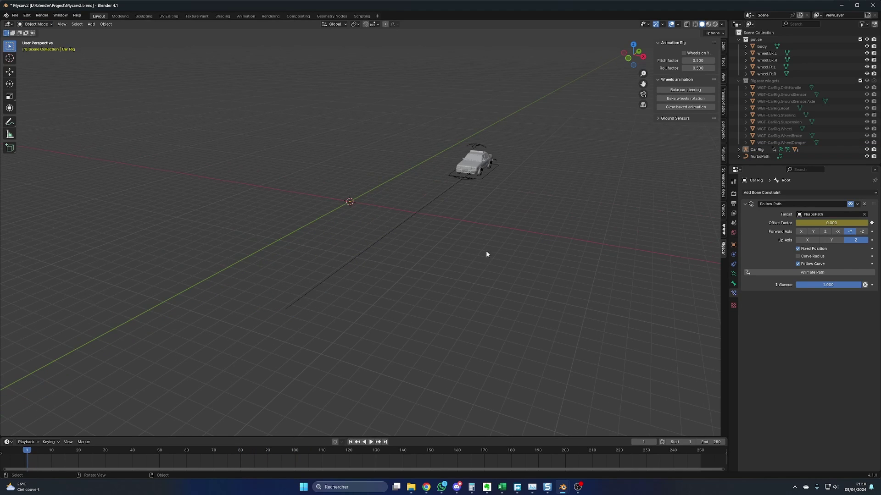
pyautogui.click(685, 90)
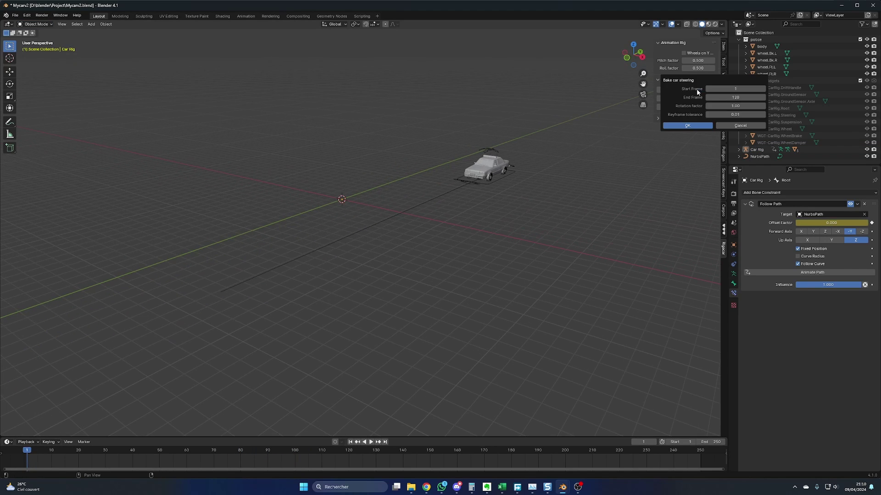
pyautogui.click(689, 126)
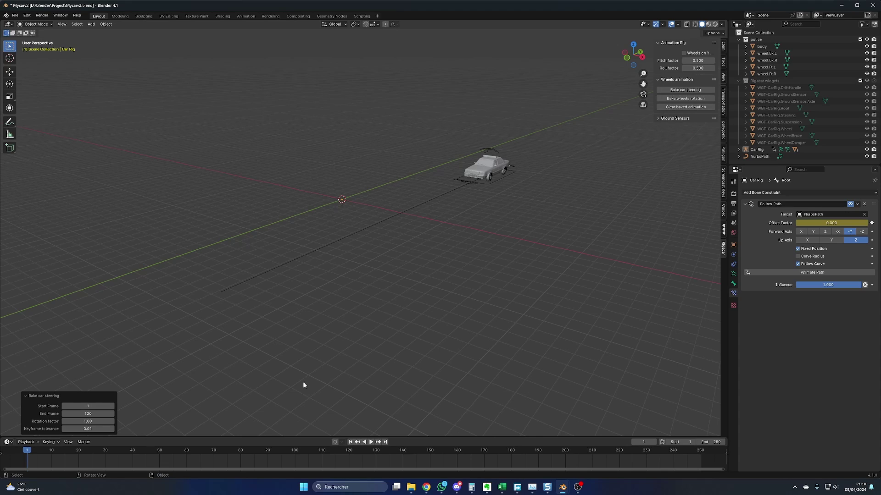
# Step: Select the car rig and bake the wheels rotation
pyautogui.click(504, 180)
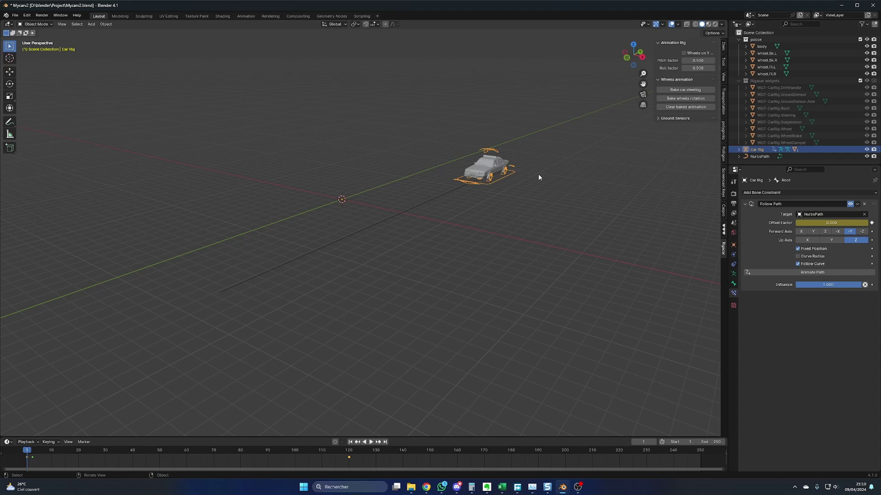
pyautogui.click(692, 99)
pyautogui.click(686, 126)
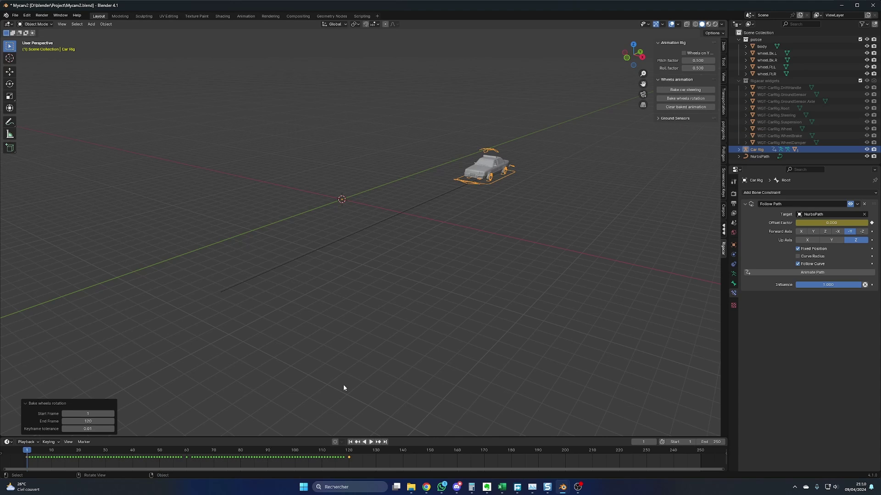
# Step: Play back the baked animation and orbit around the scene to review it
pyautogui.press('space')
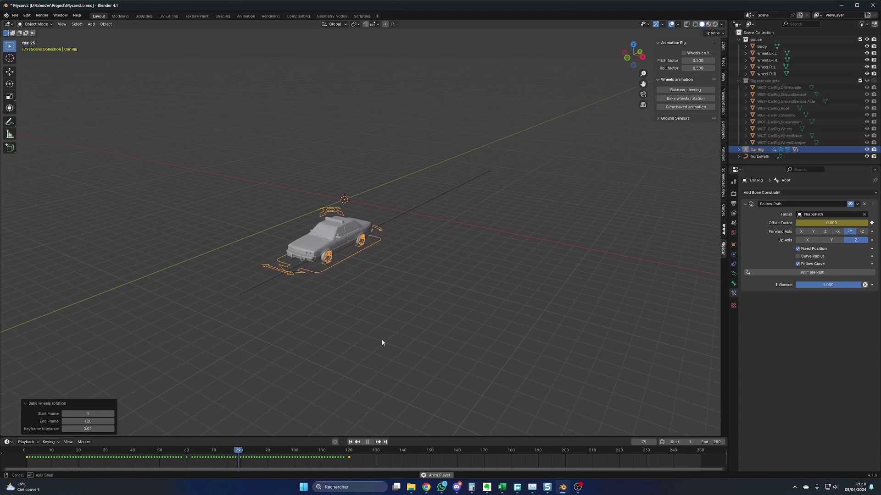
pyautogui.press('Escape')
pyautogui.click(383, 340)
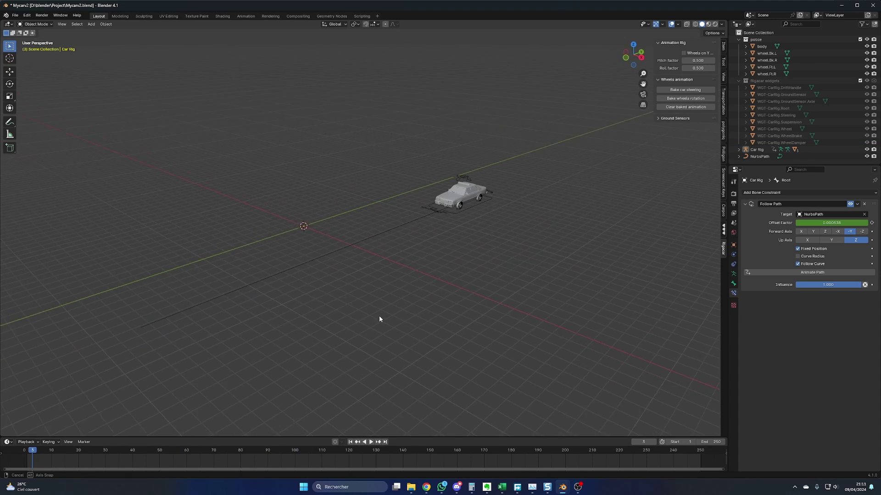
pyautogui.moveTo(404, 317); pyautogui.dragTo(456, 314, button='middle')
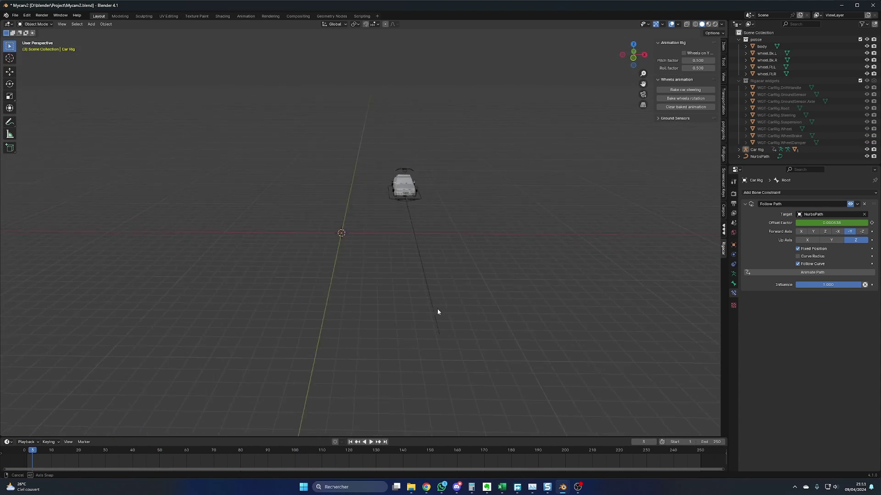
pyautogui.moveTo(455, 313); pyautogui.dragTo(429, 313, button='middle')
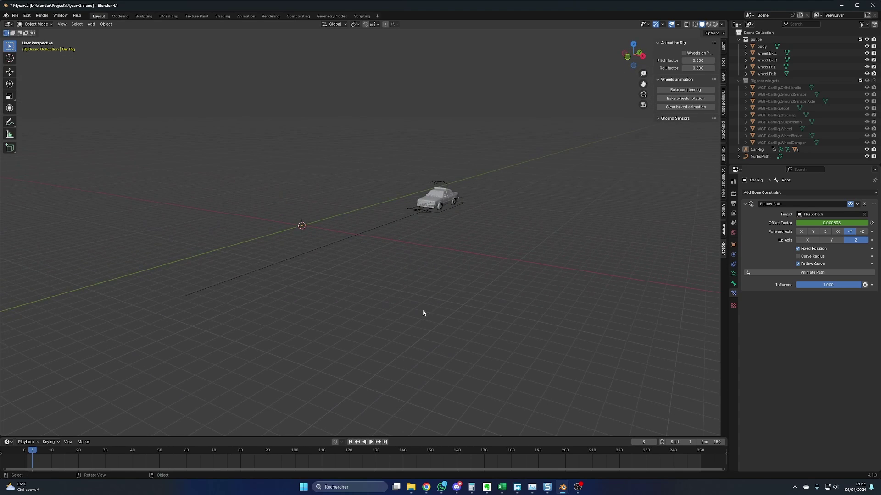